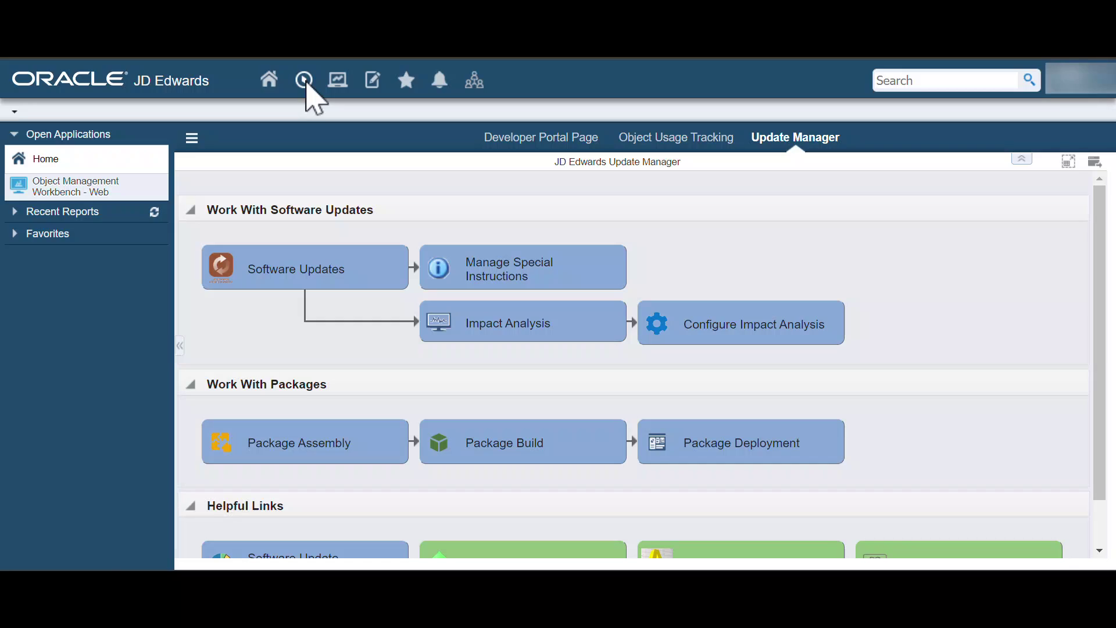
# - Launch Object Management Workbench (P98220W) from the fast path
pyautogui.click(305, 81)
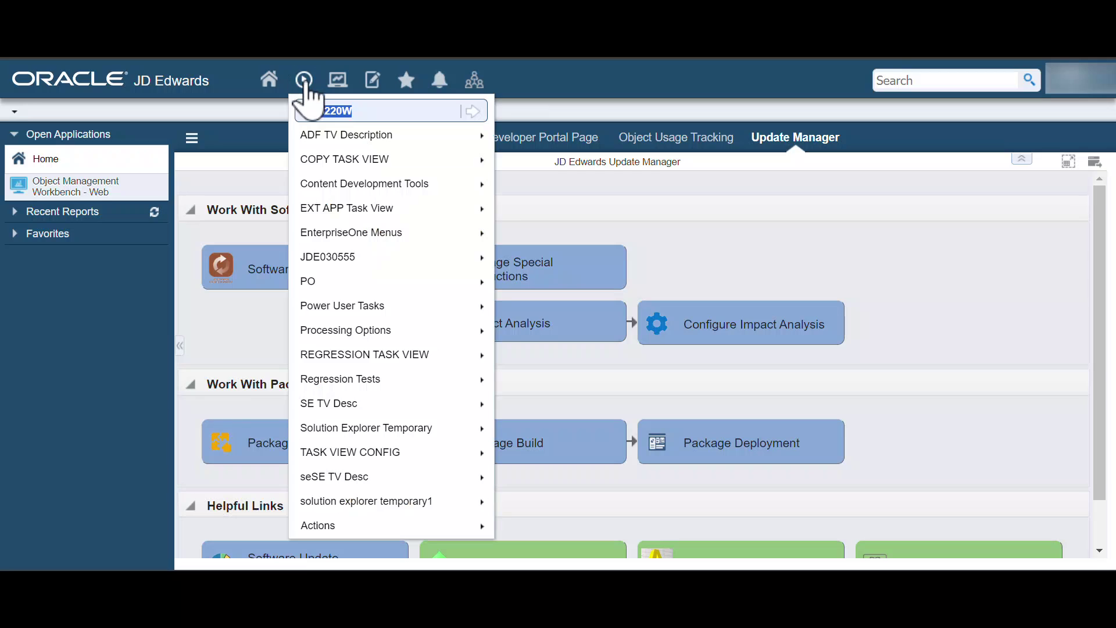
pyautogui.click(355, 111)
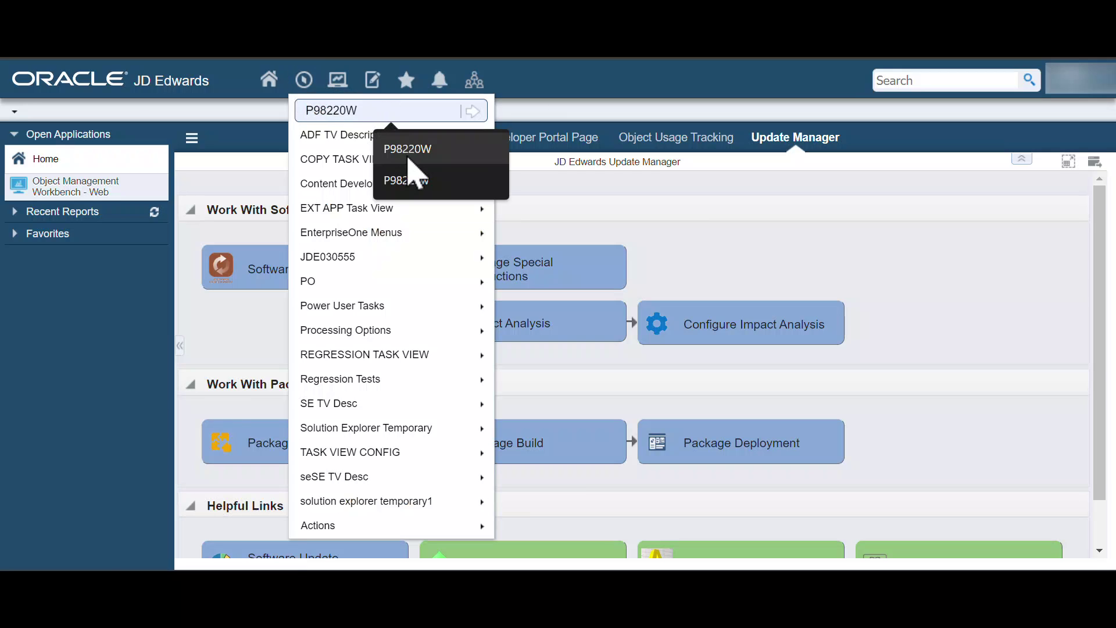
pyautogui.click(406, 149)
pyautogui.click(402, 111)
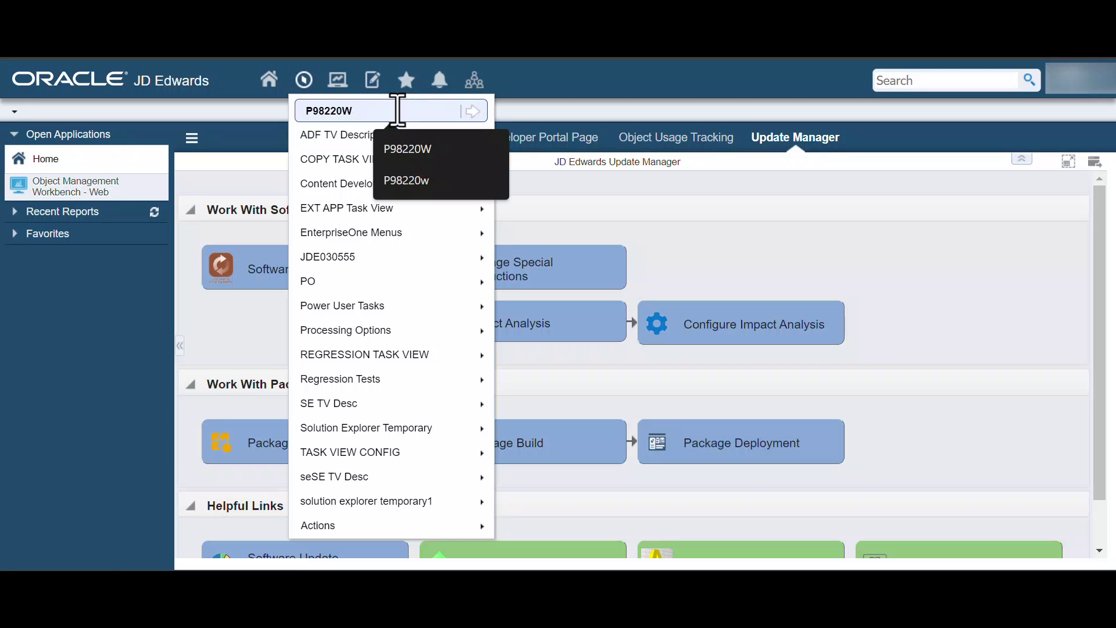
pyautogui.click(471, 112)
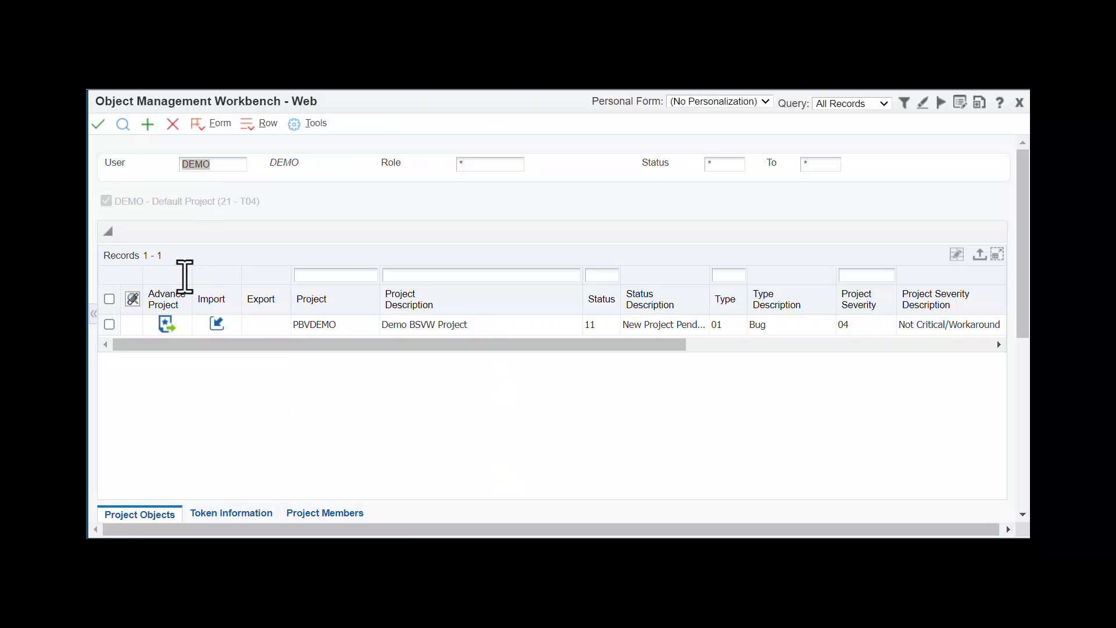
# - Add a Business View general object to the PBVDEMO project
pyautogui.click(109, 325)
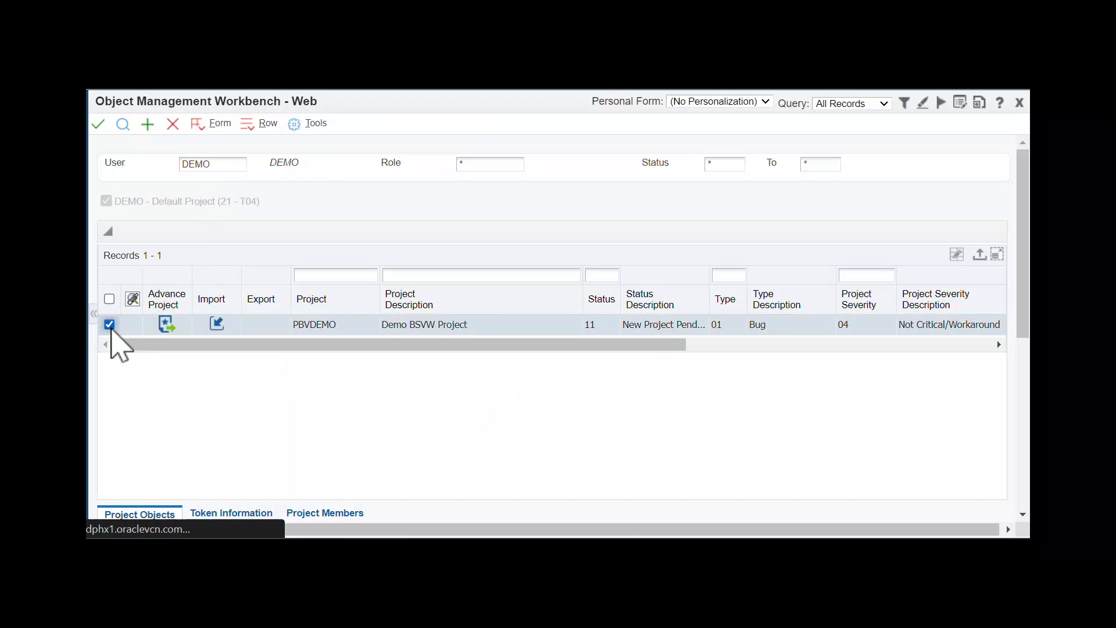
pyautogui.click(148, 126)
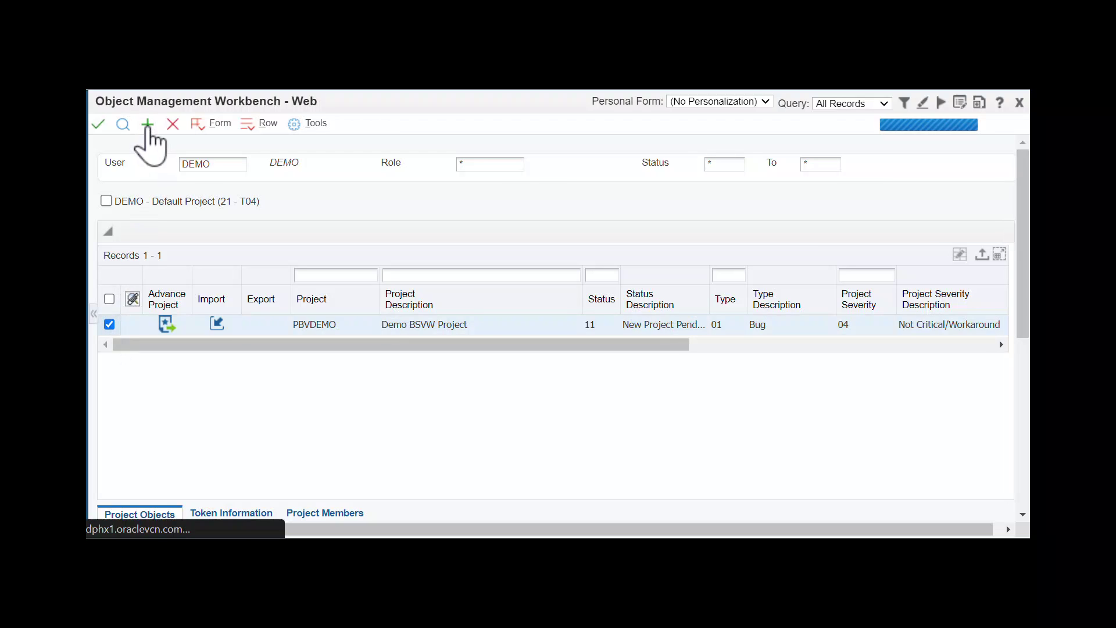
pyautogui.click(357, 182)
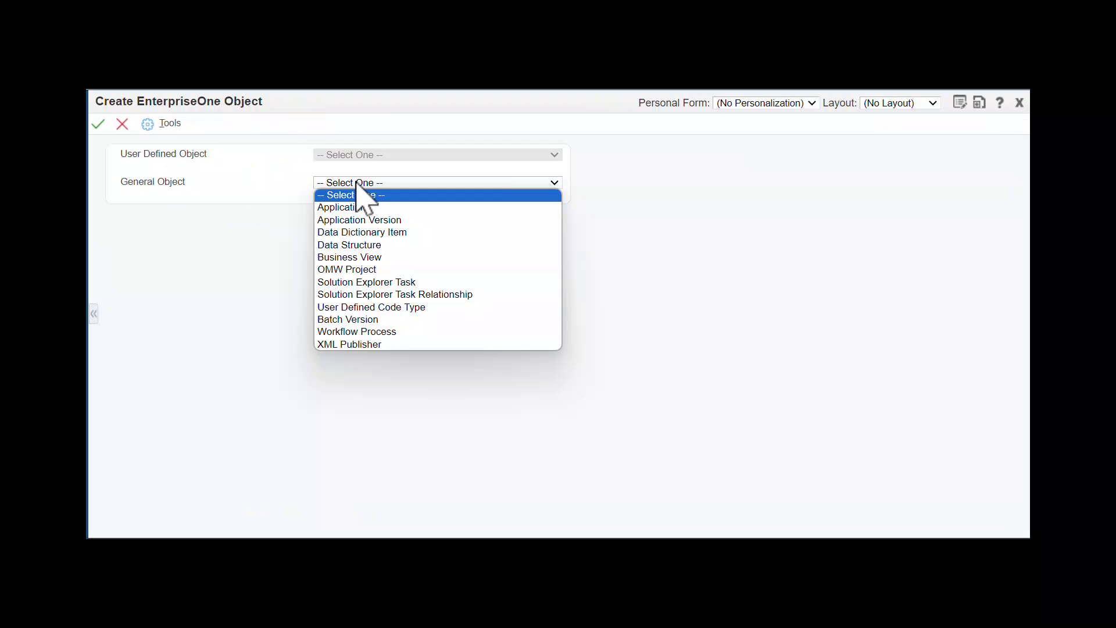
pyautogui.click(367, 260)
pyautogui.click(98, 124)
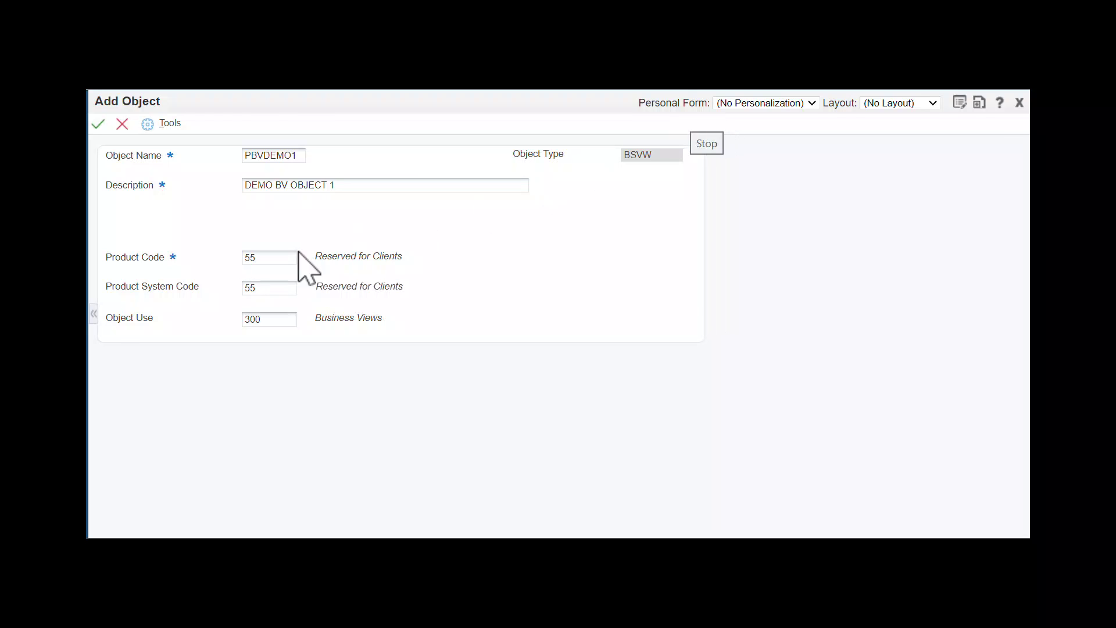
pyautogui.click(120, 304)
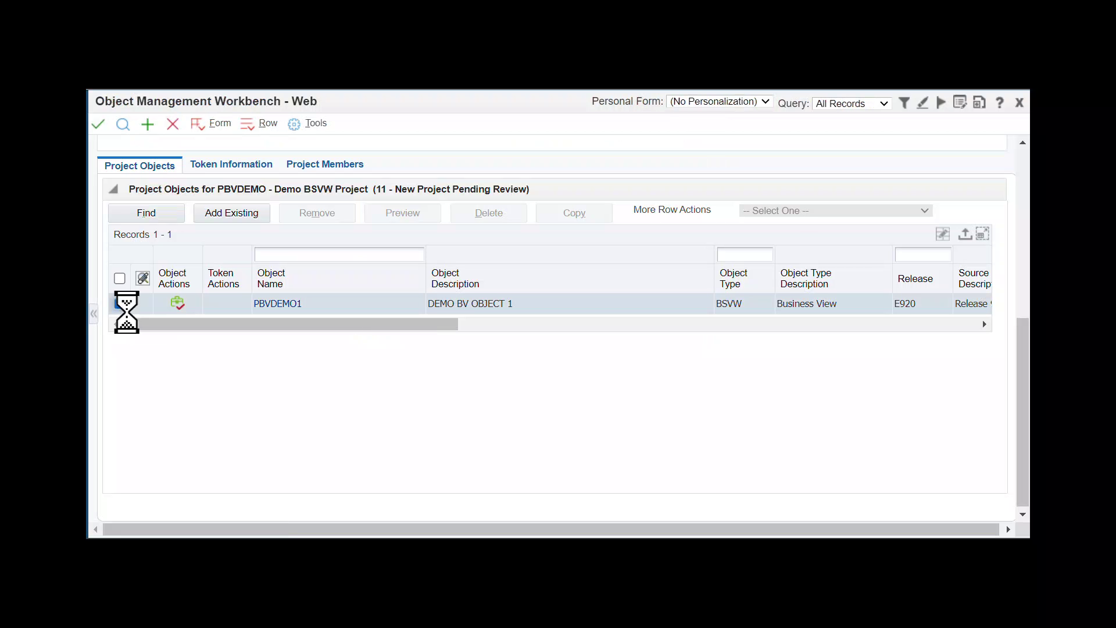
pyautogui.click(776, 218)
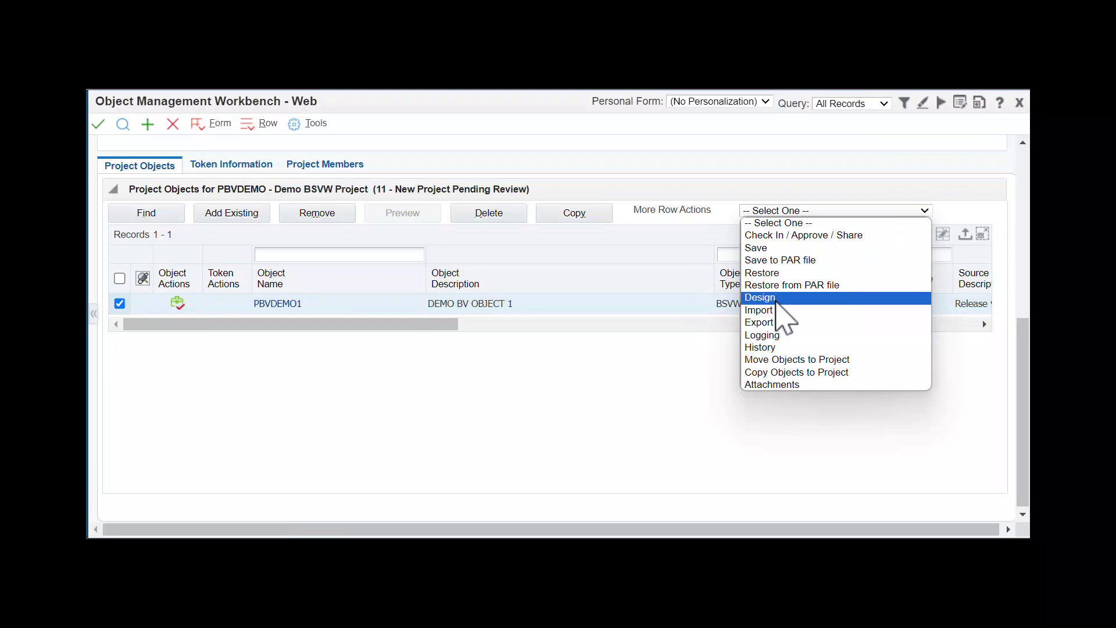
pyautogui.click(809, 223)
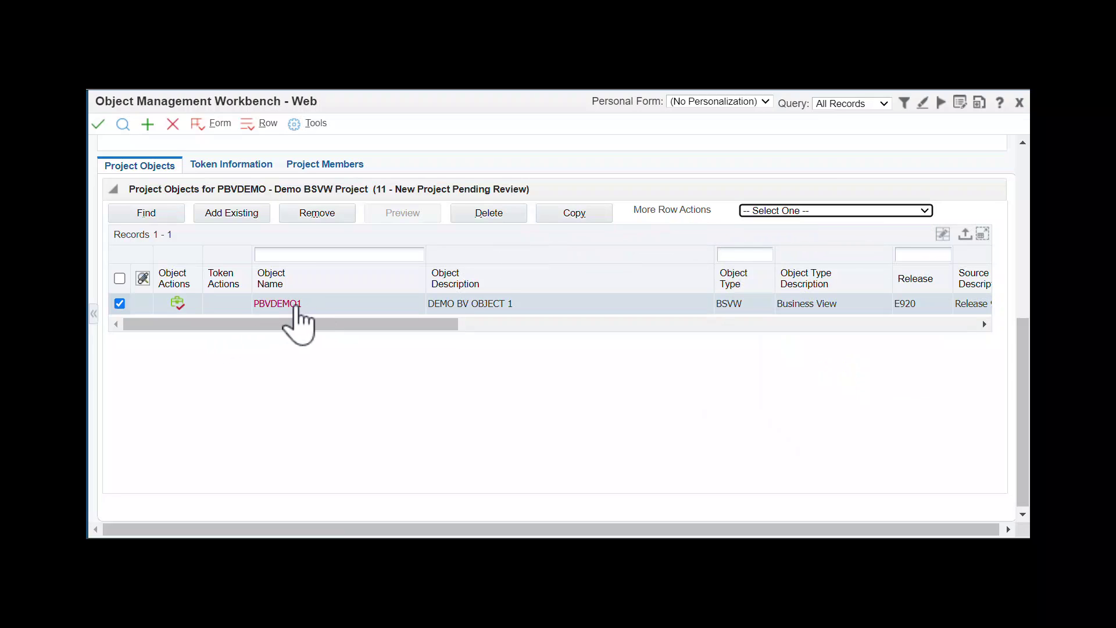
# - Open PBVDEMO1 in Business View Design and add table F20103 from an F2* search
pyautogui.click(262, 304)
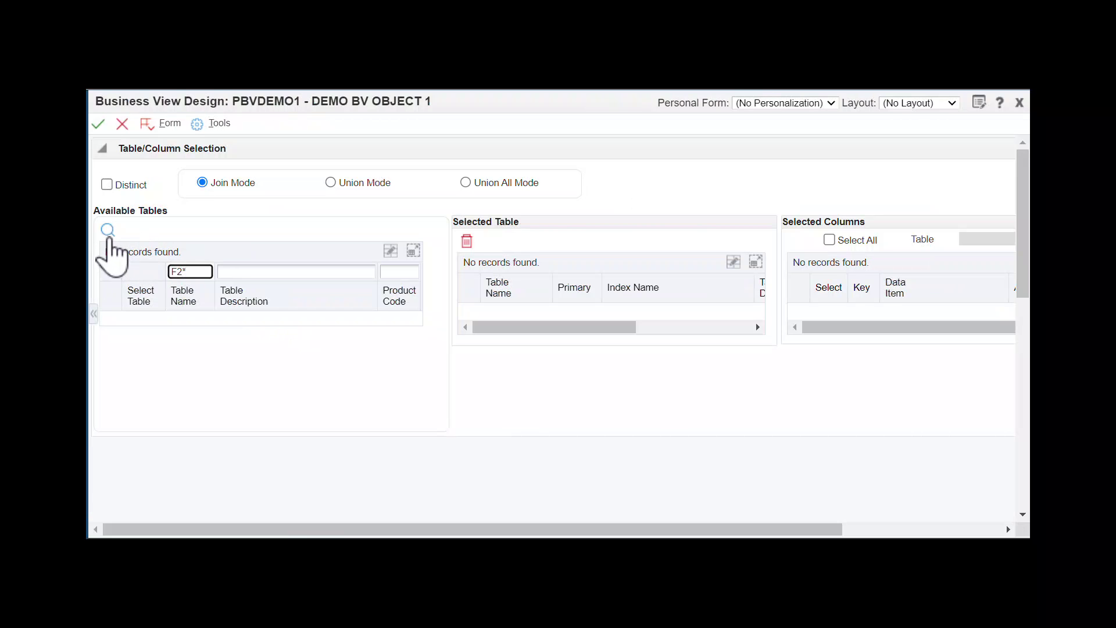
pyautogui.click(107, 230)
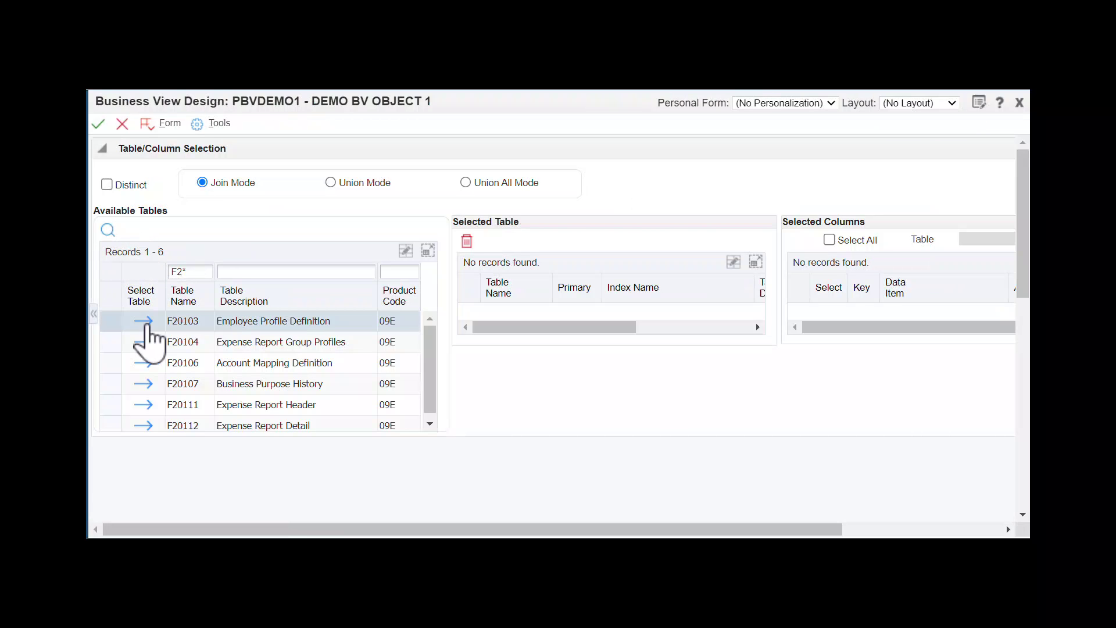
pyautogui.click(145, 322)
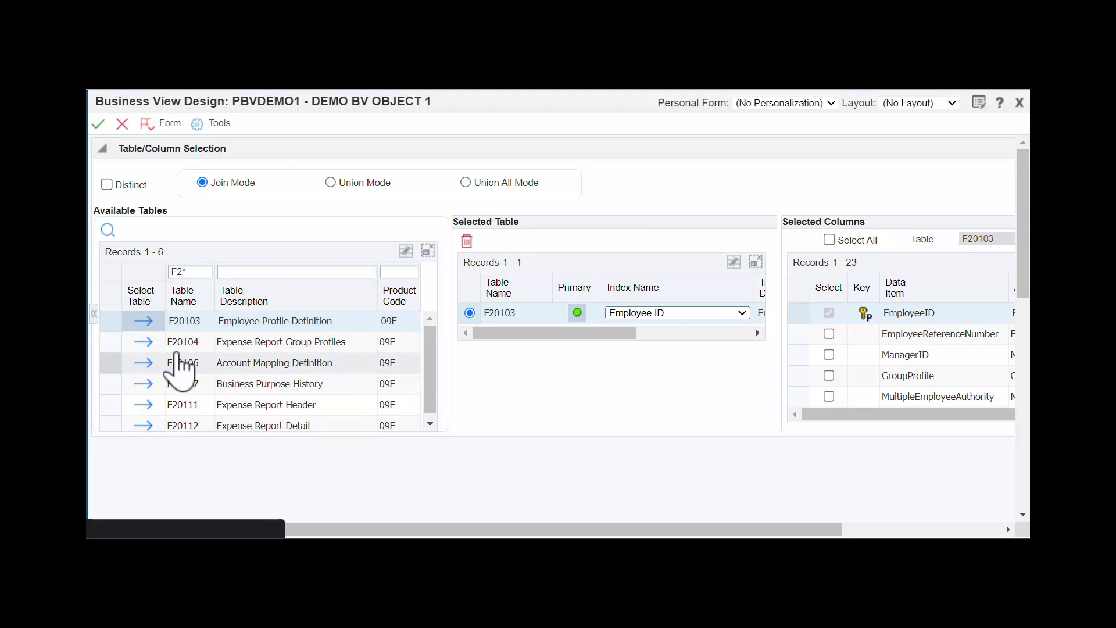
pyautogui.scroll(-5, 295, 332)
pyautogui.scroll(2, 295, 331)
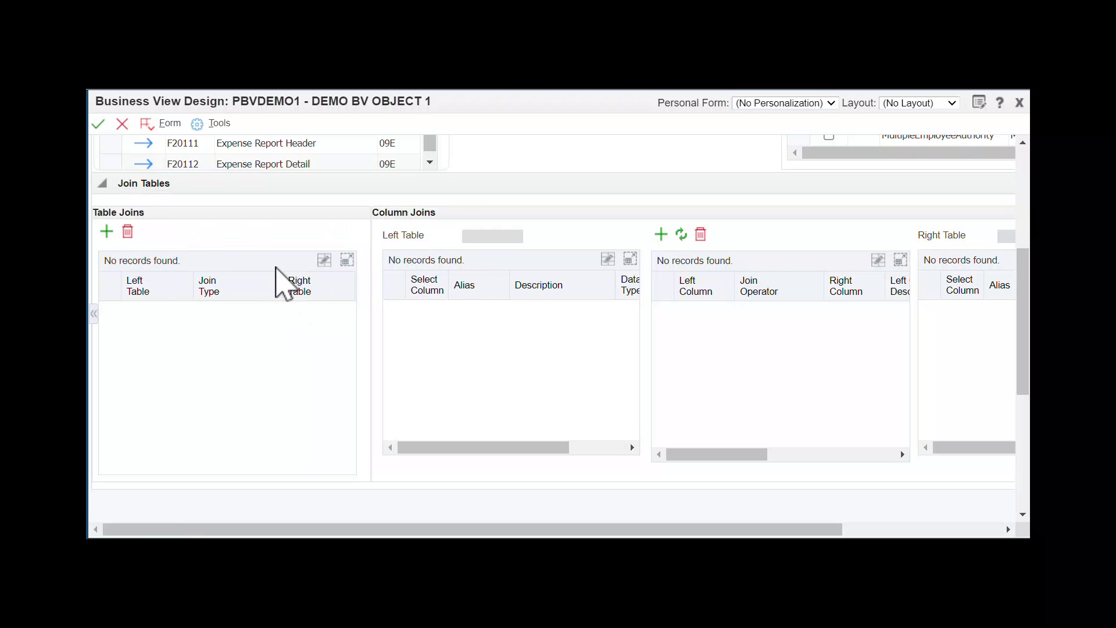
pyautogui.scroll(4, 491, 252)
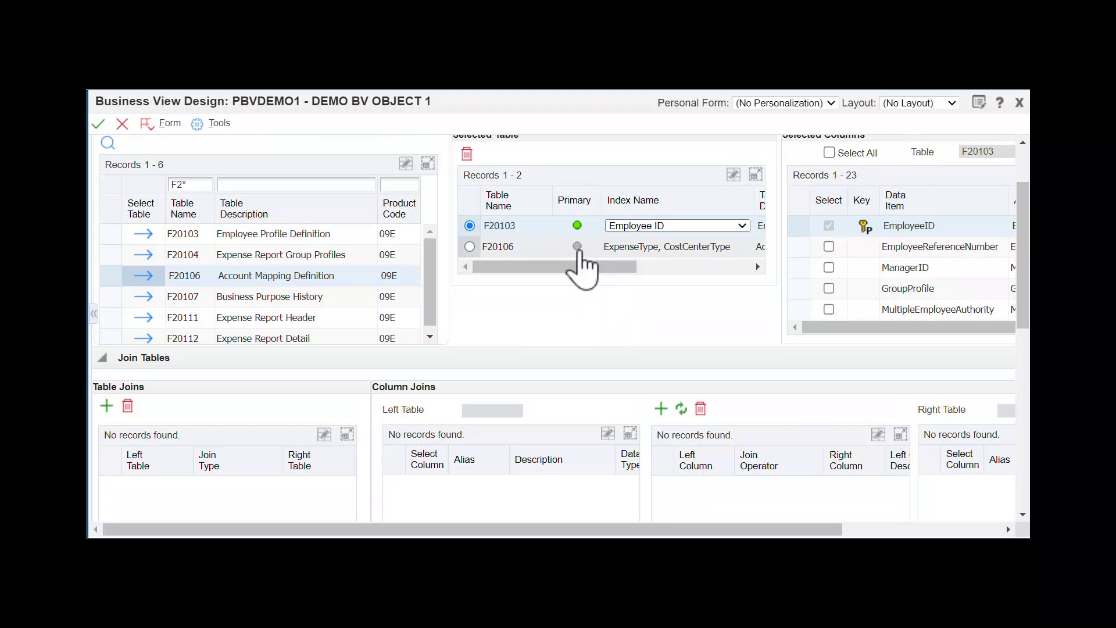
# - Select F20103 columns EmployeeReferenceNumber, ManagerID and GroupProfile
pyautogui.click(577, 246)
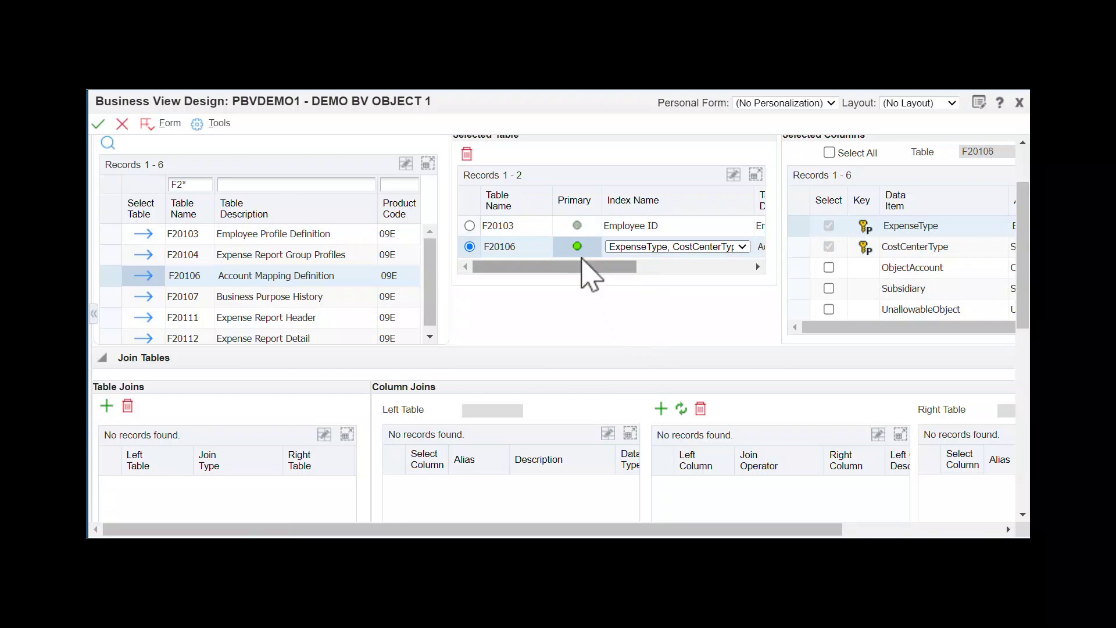
pyautogui.click(577, 225)
pyautogui.click(752, 333)
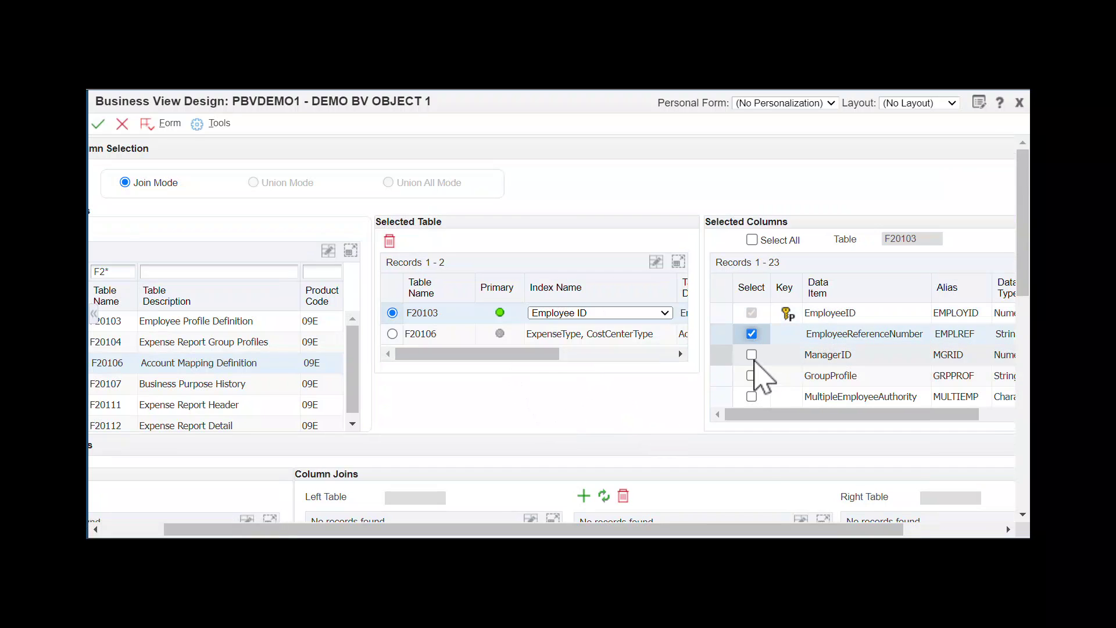
pyautogui.click(751, 355)
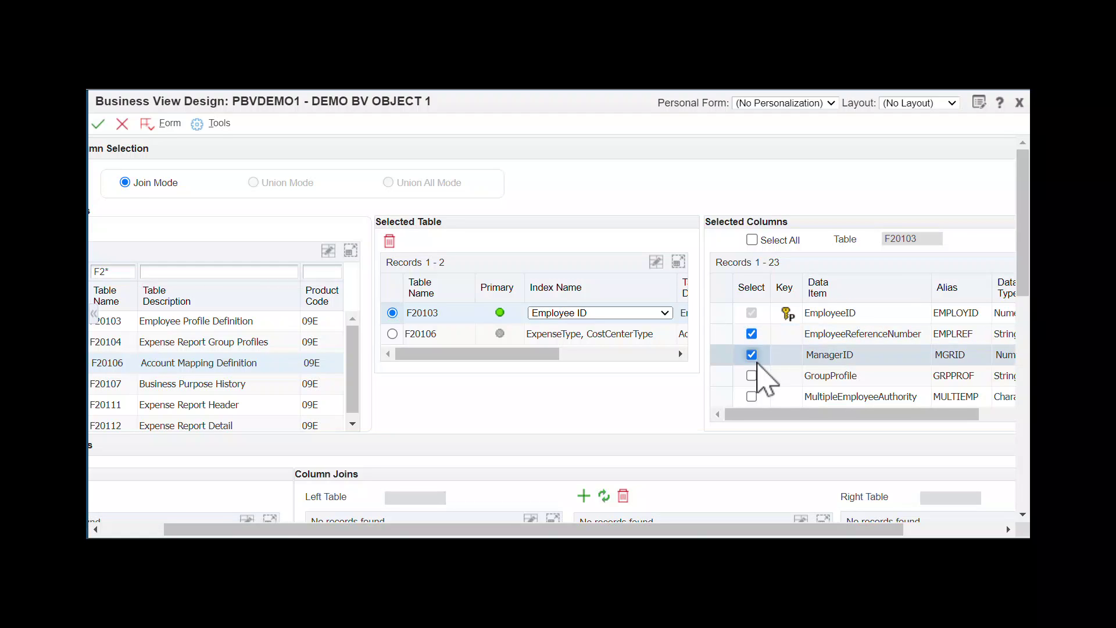
pyautogui.click(751, 376)
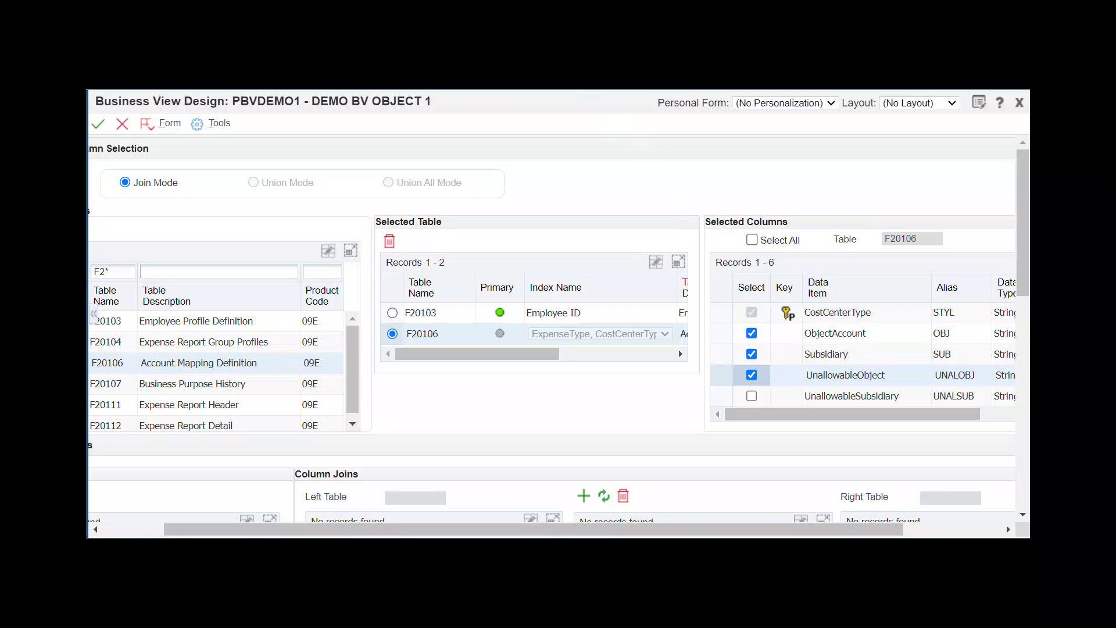
# - Include all F20106 columns and add a simple join from F20103 to F20106
pyautogui.click(752, 240)
pyautogui.scroll(-3, 462, 250)
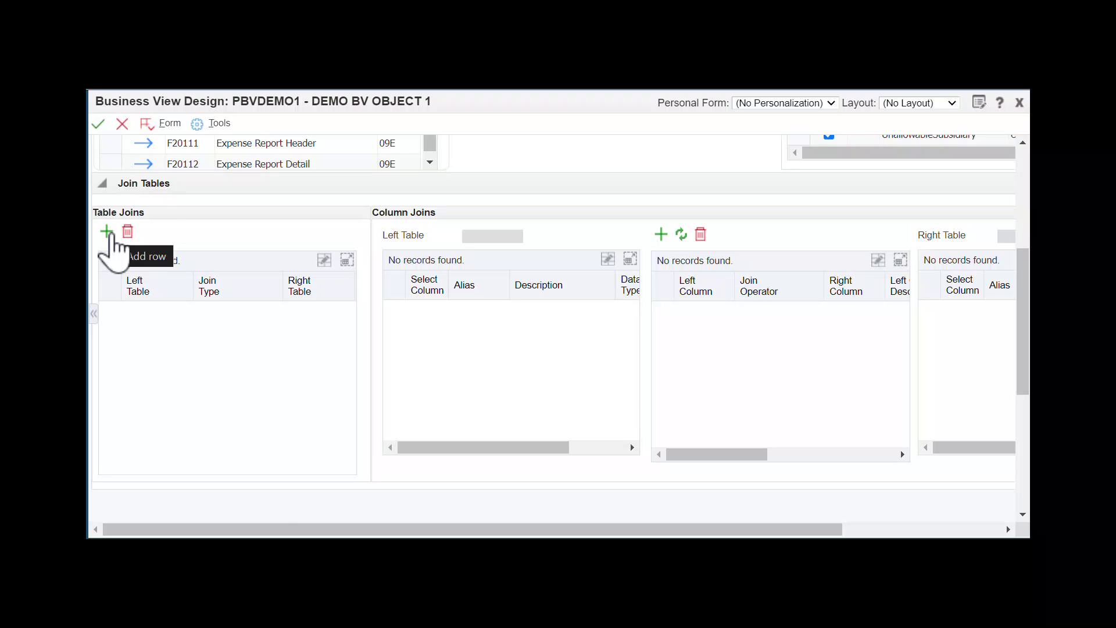
pyautogui.click(107, 233)
pyautogui.click(167, 312)
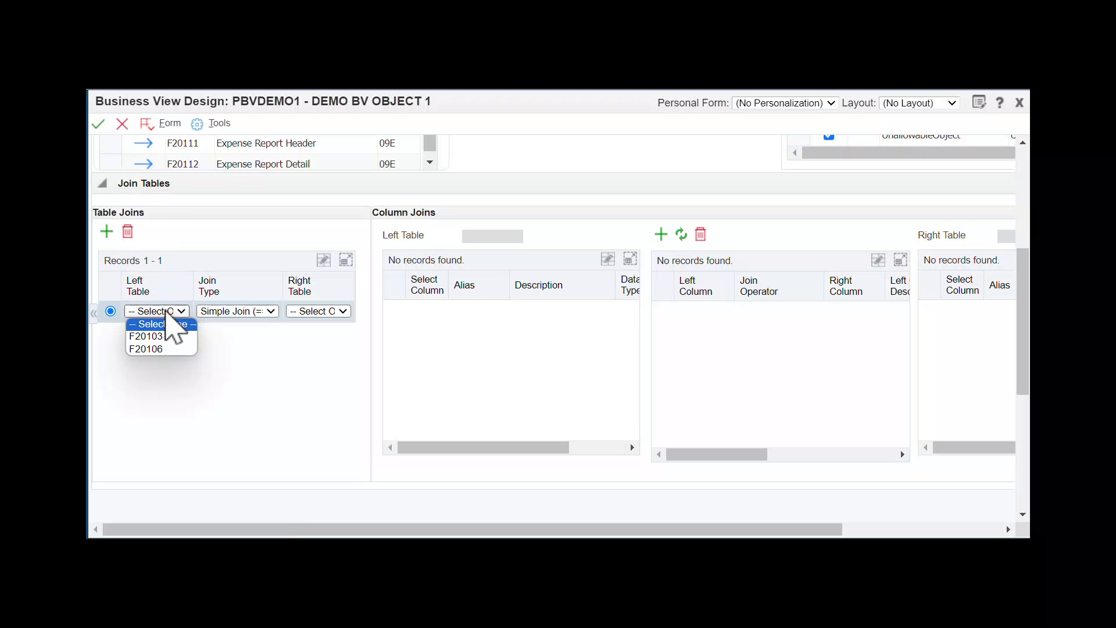
pyautogui.click(147, 335)
pyautogui.click(319, 312)
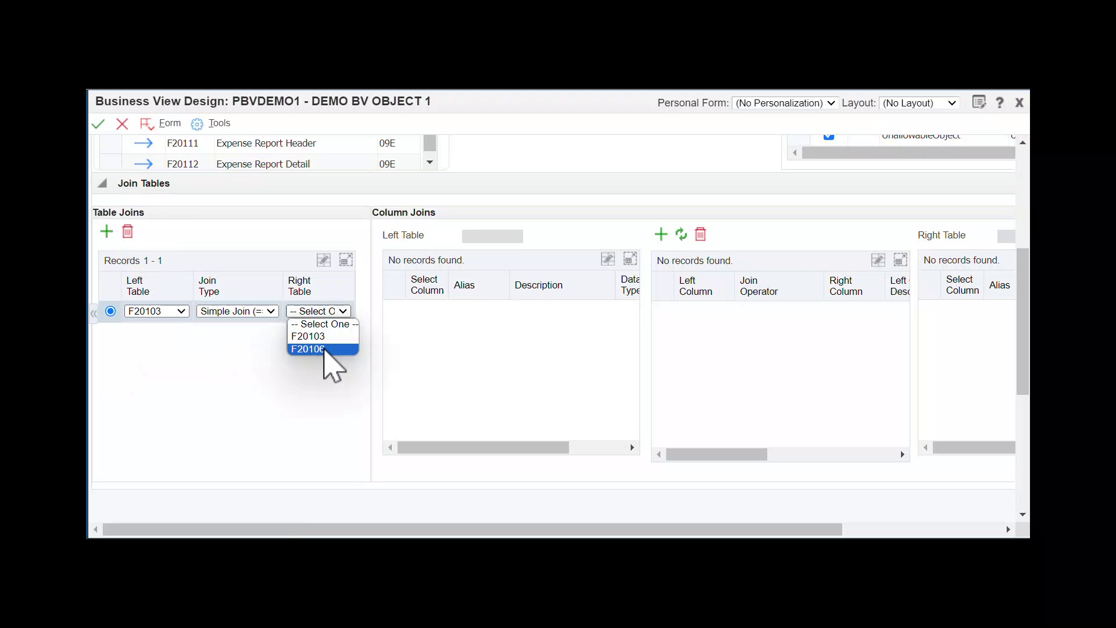
pyautogui.click(324, 349)
pyautogui.click(267, 311)
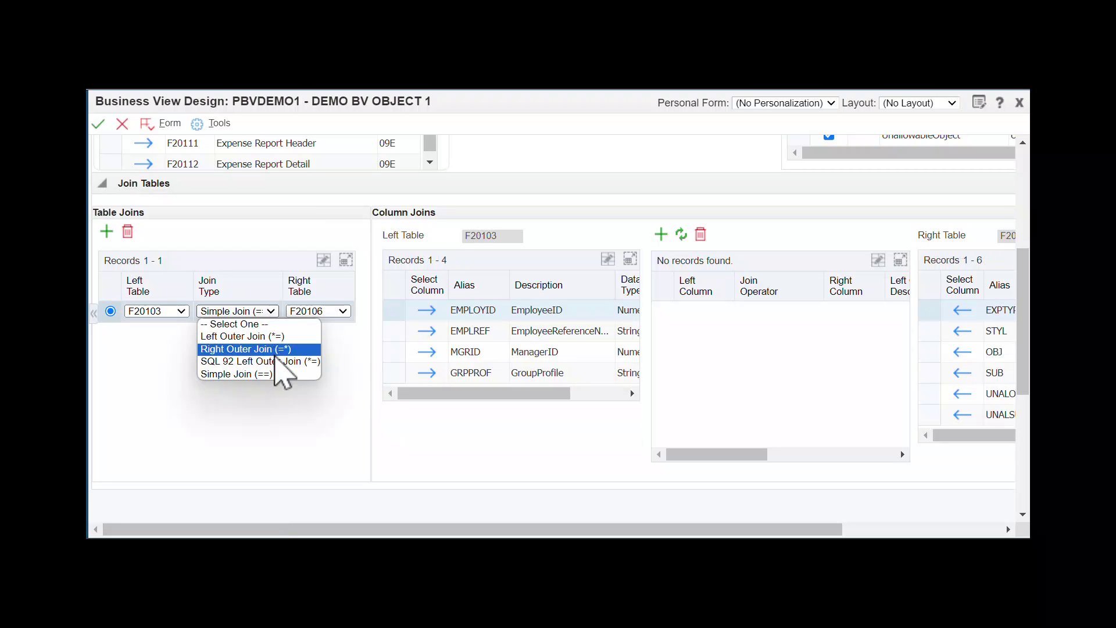
pyautogui.click(270, 375)
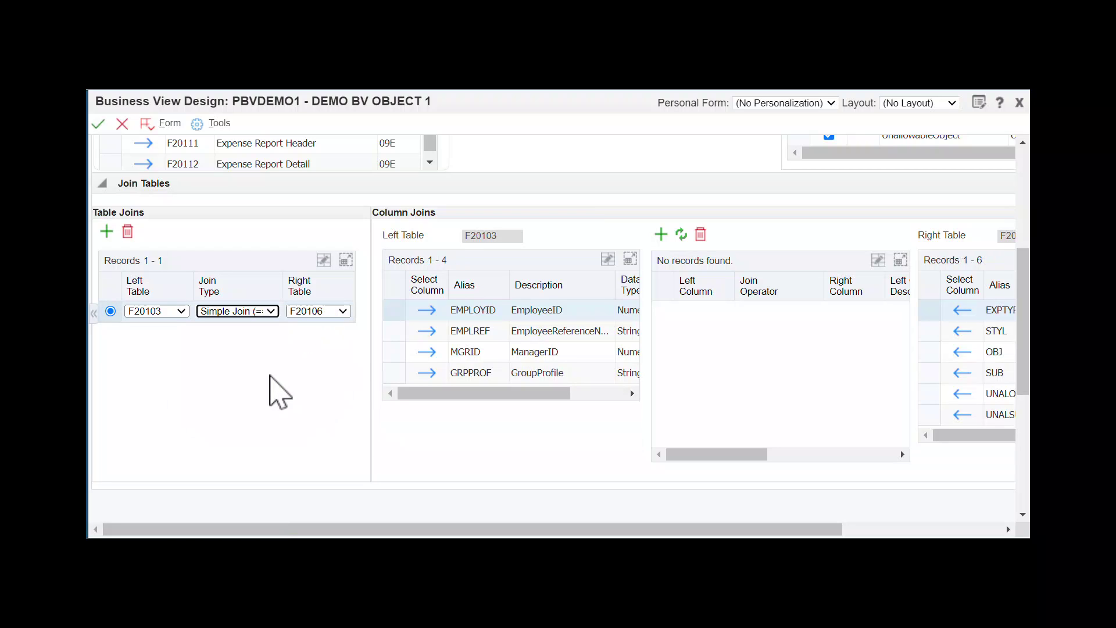
# - Add an Equal column join EMPLREF = OBJ and remove the extra blank row
pyautogui.click(507, 235)
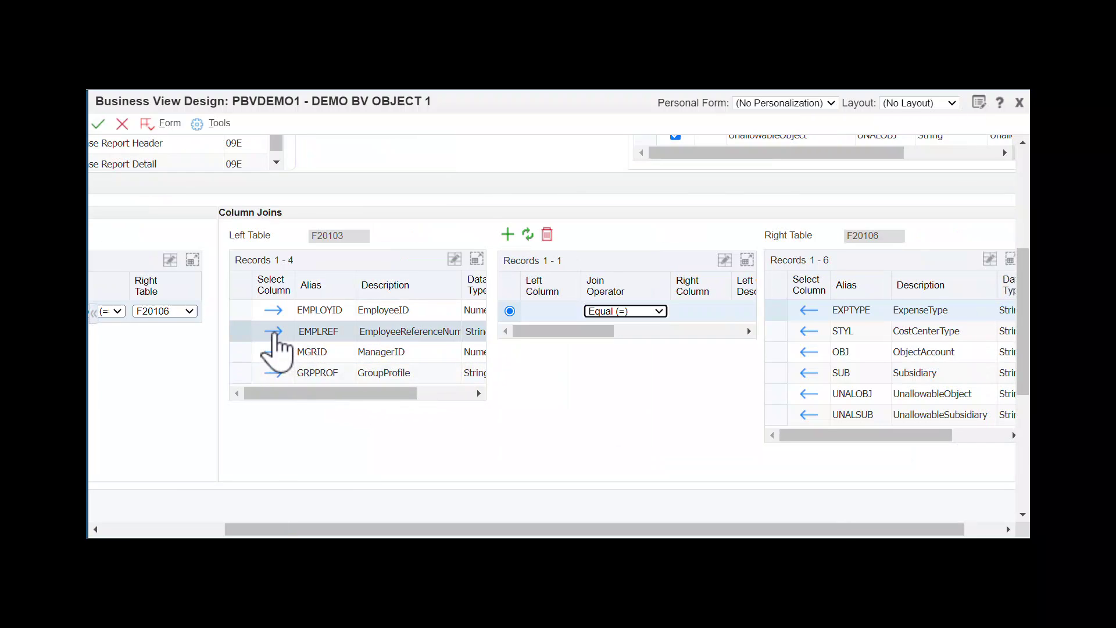
pyautogui.click(275, 331)
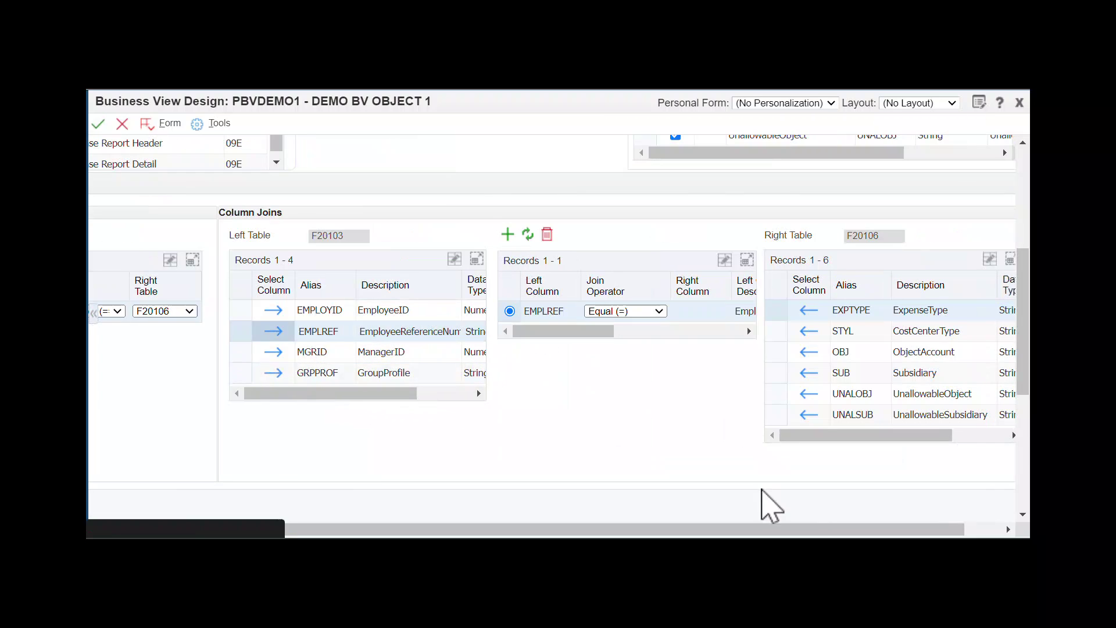
pyautogui.moveTo(748, 531); pyautogui.dragTo(783, 530)
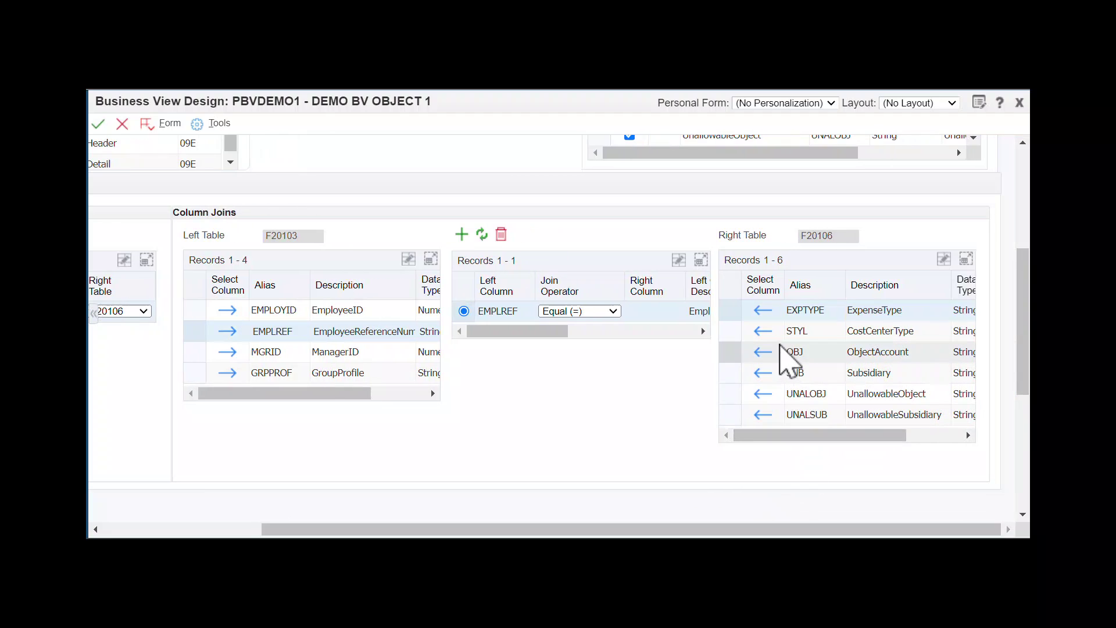
pyautogui.click(764, 351)
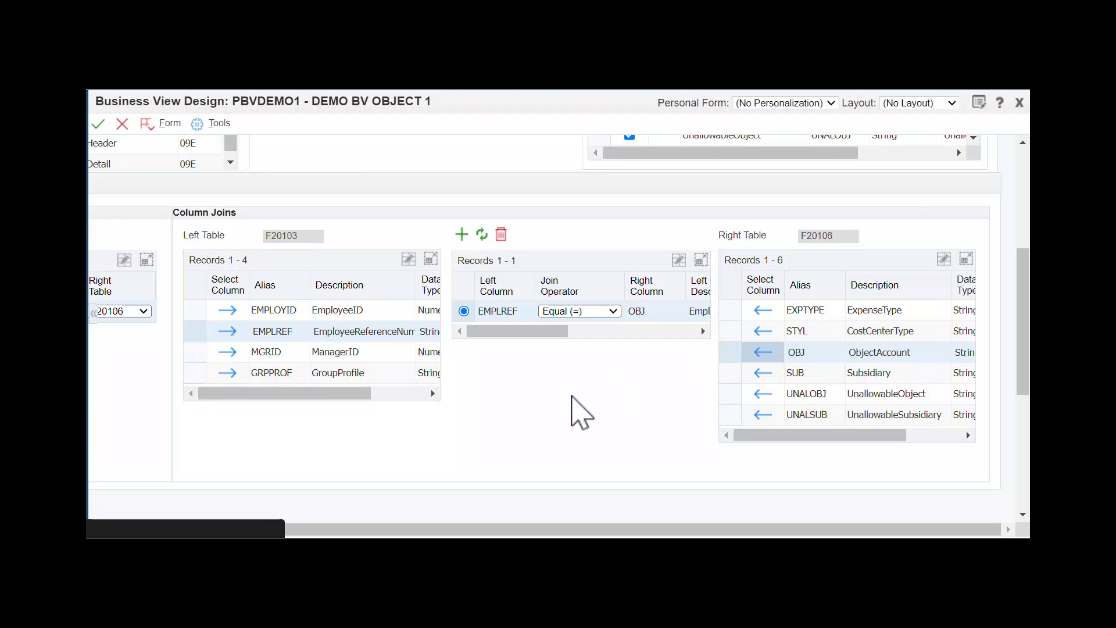
pyautogui.click(589, 311)
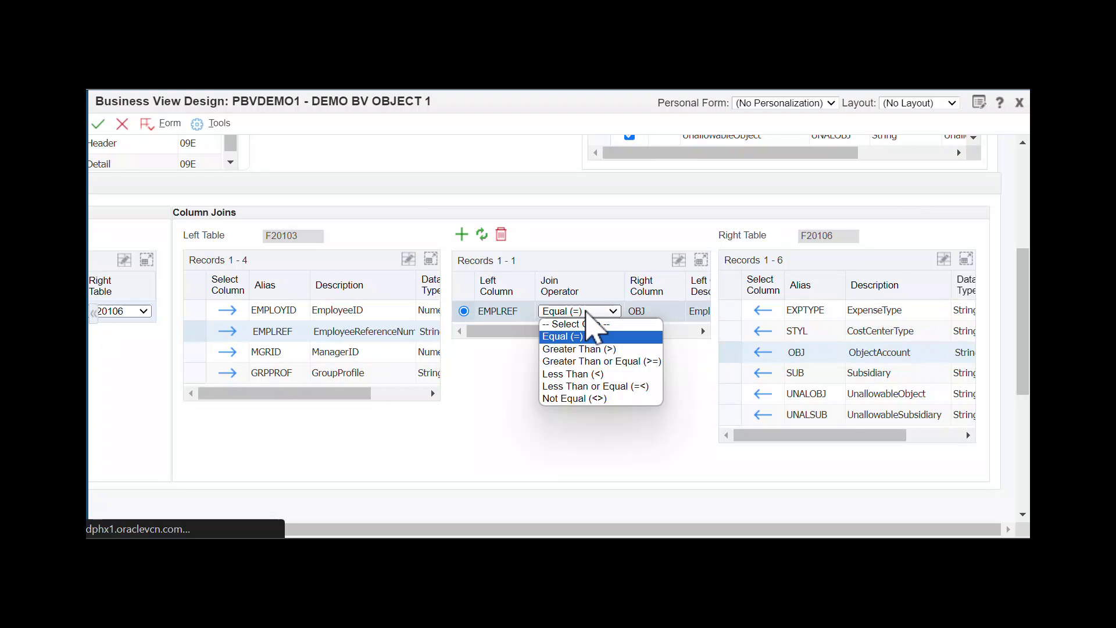
pyautogui.click(590, 336)
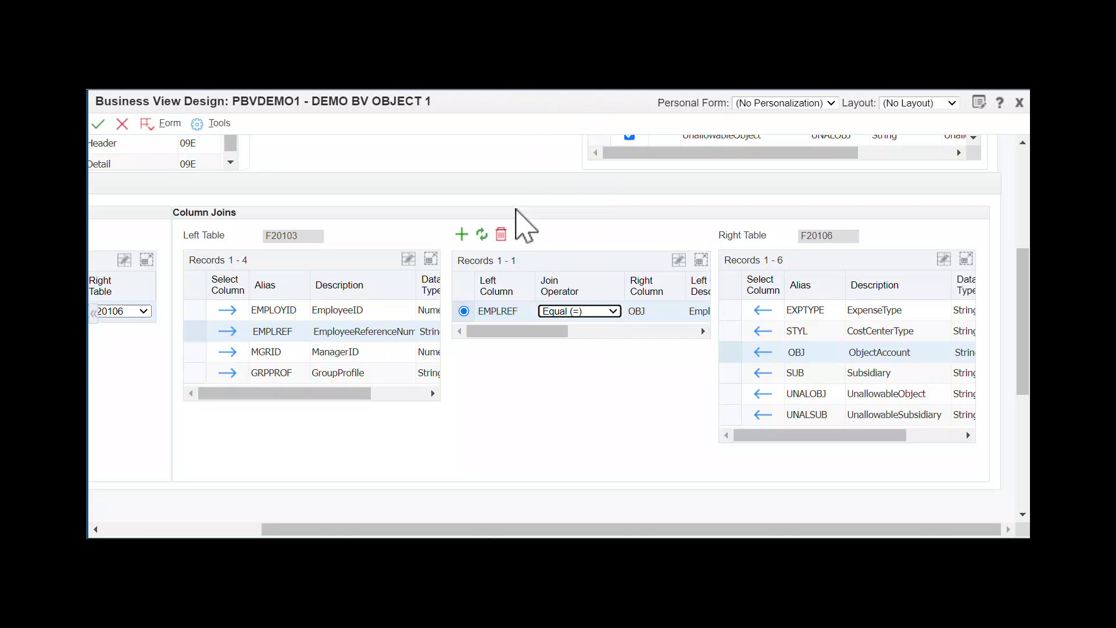
pyautogui.click(516, 210)
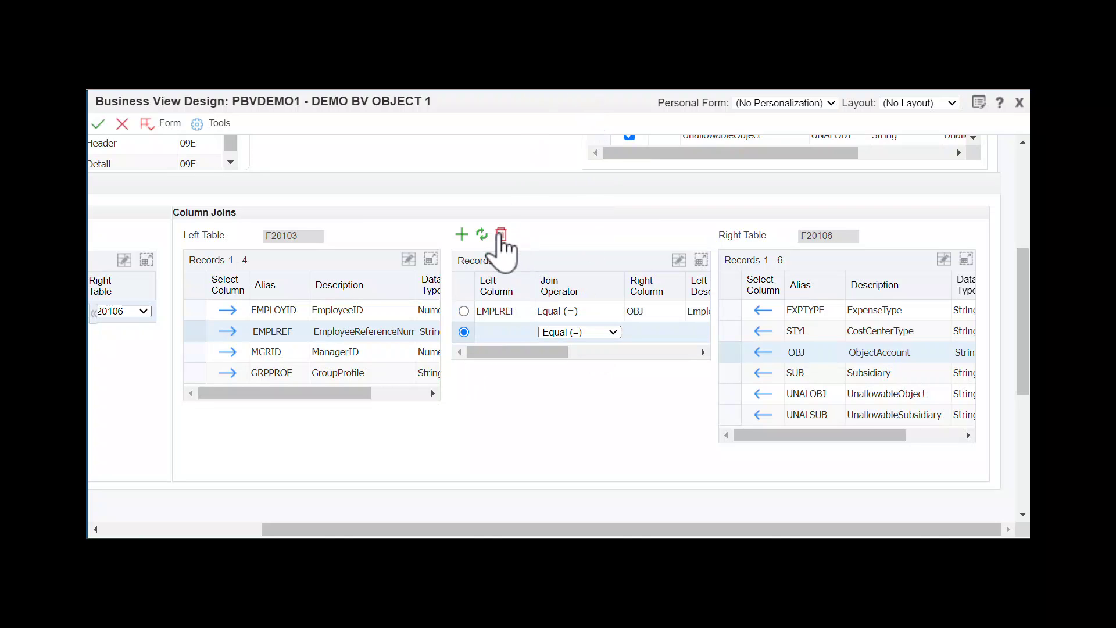
pyautogui.click(502, 235)
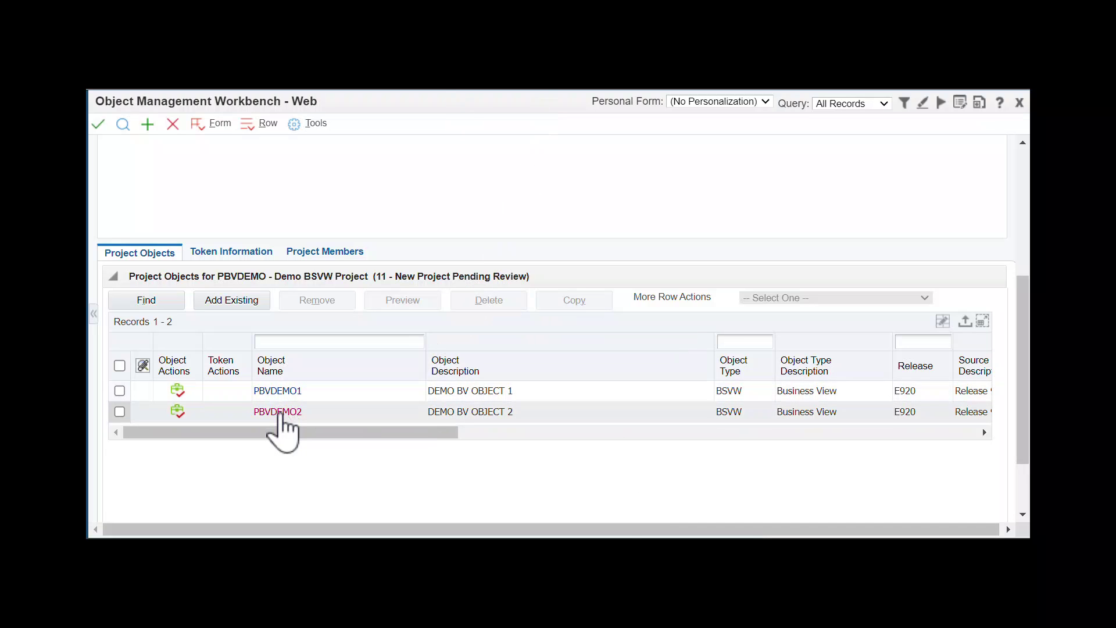
# - Open PBVDEMO2 in Business View Design and confirm switching it to Union Mode
pyautogui.click(282, 414)
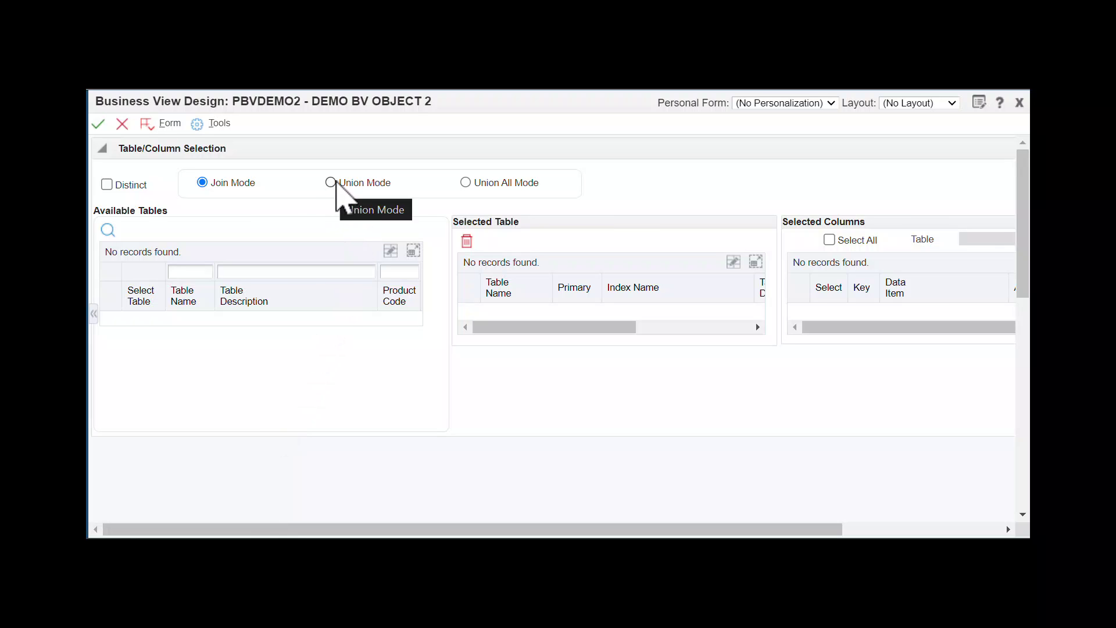
pyautogui.click(332, 183)
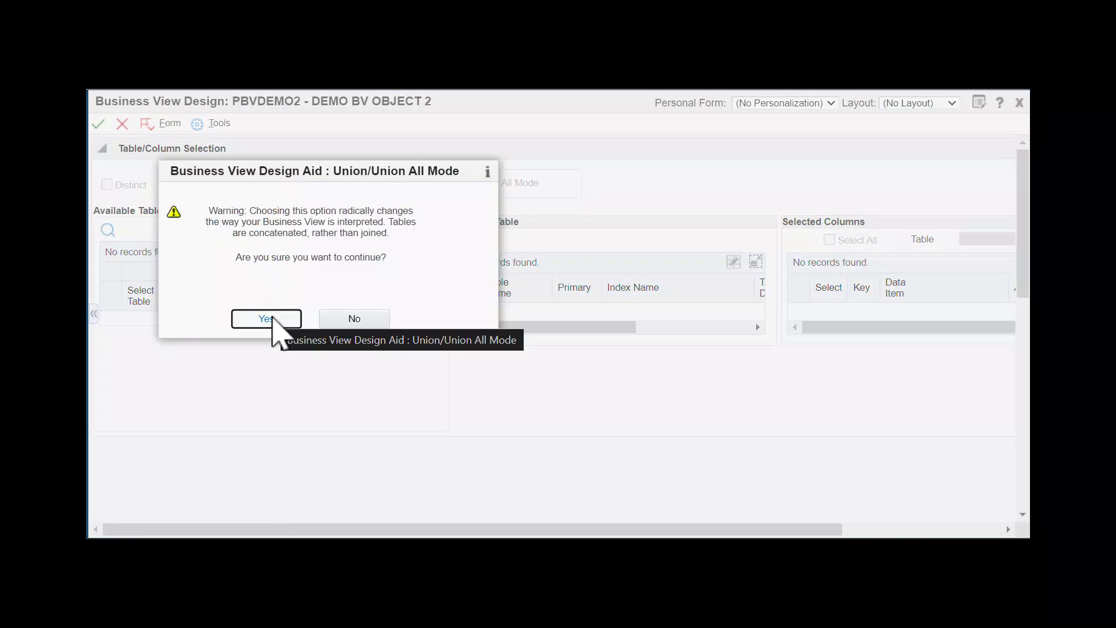
pyautogui.click(265, 318)
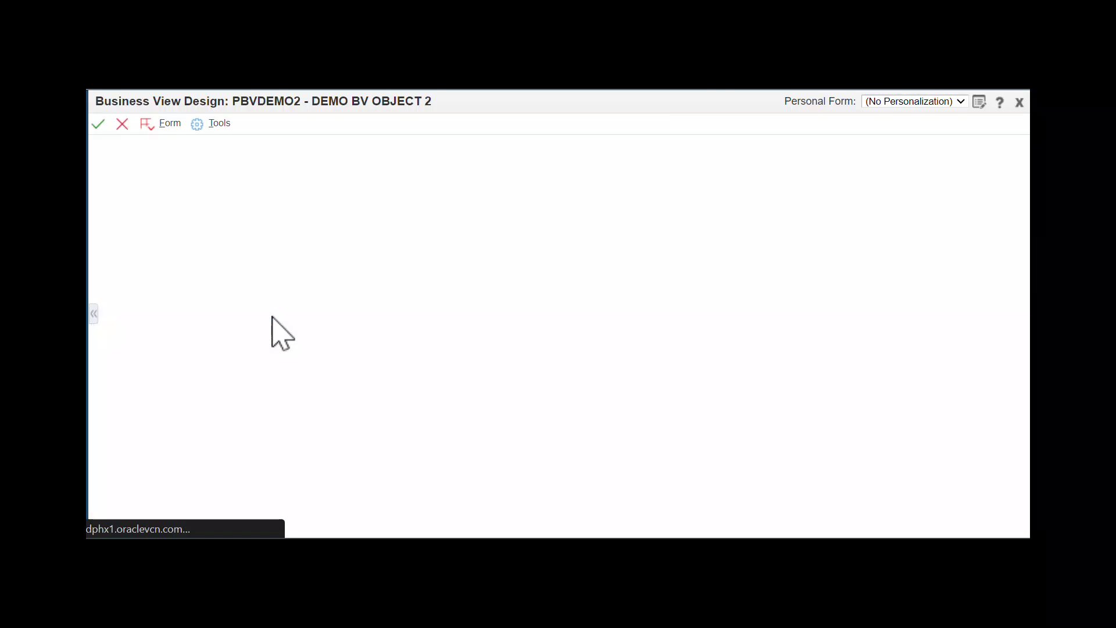
# - Union F20103 and F20104 from an F2* search, showing only selected columns like EmployeeReferenceNumber
pyautogui.click(108, 231)
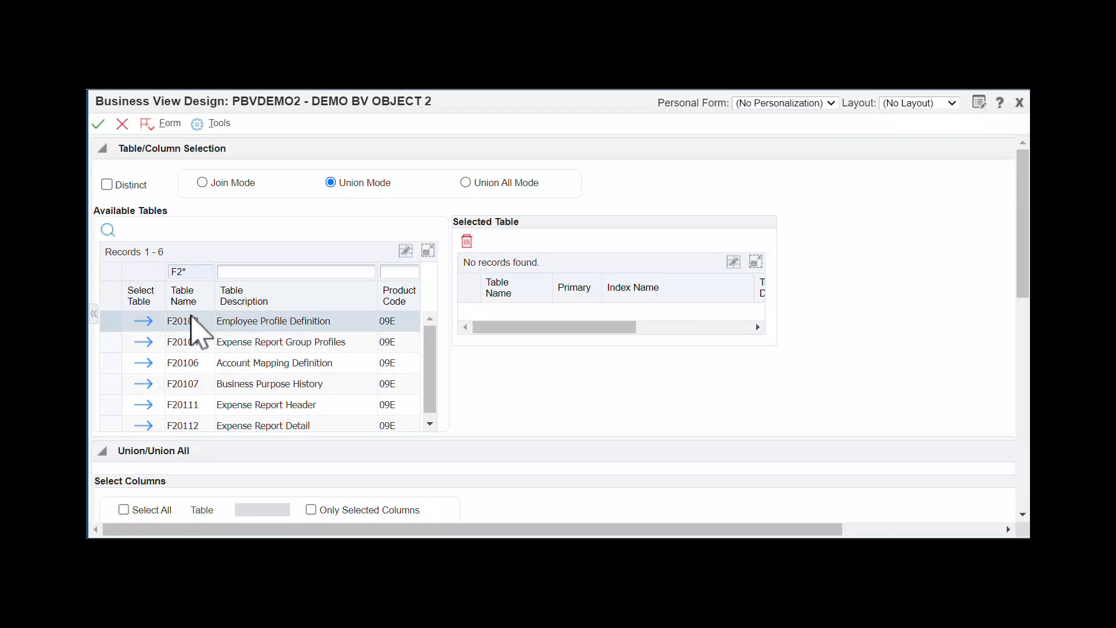
pyautogui.click(143, 323)
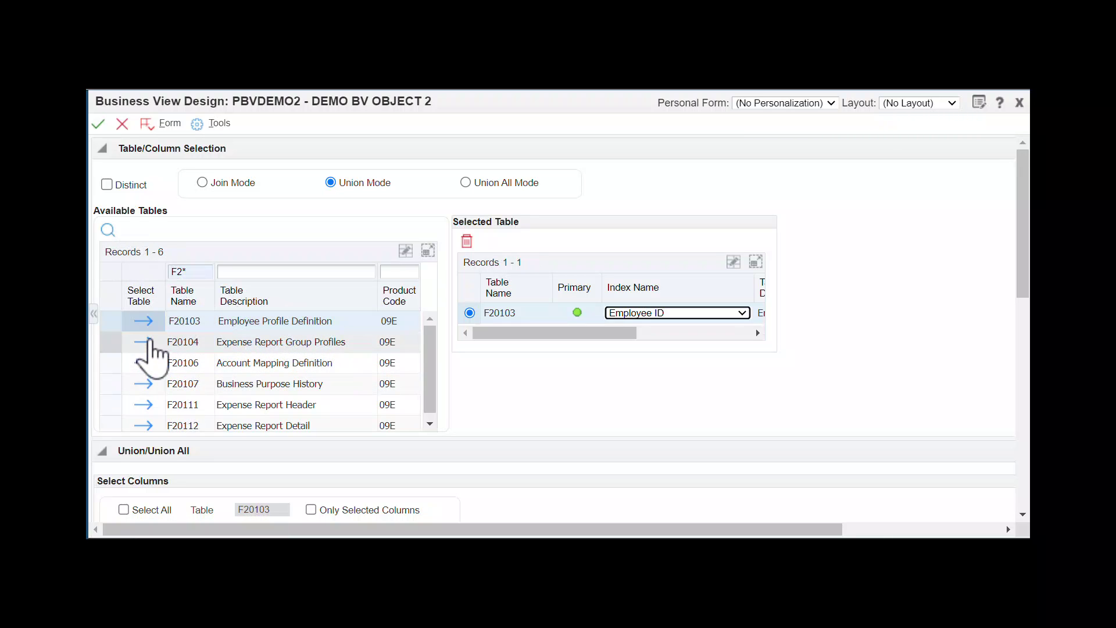
pyautogui.click(149, 347)
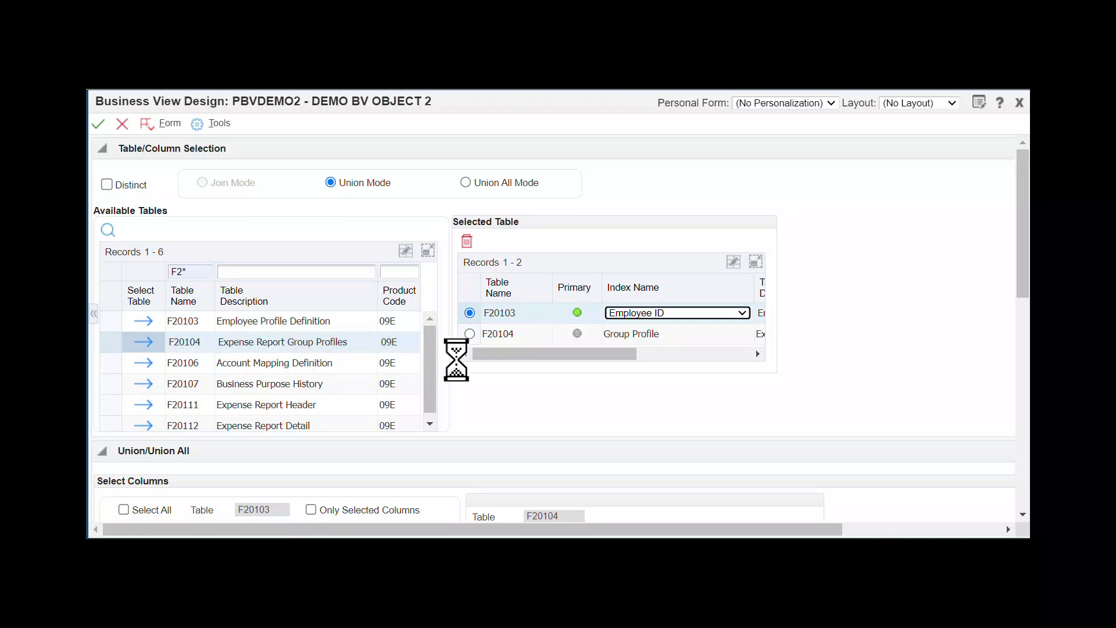
pyautogui.scroll(-5, 440, 338)
pyautogui.click(144, 249)
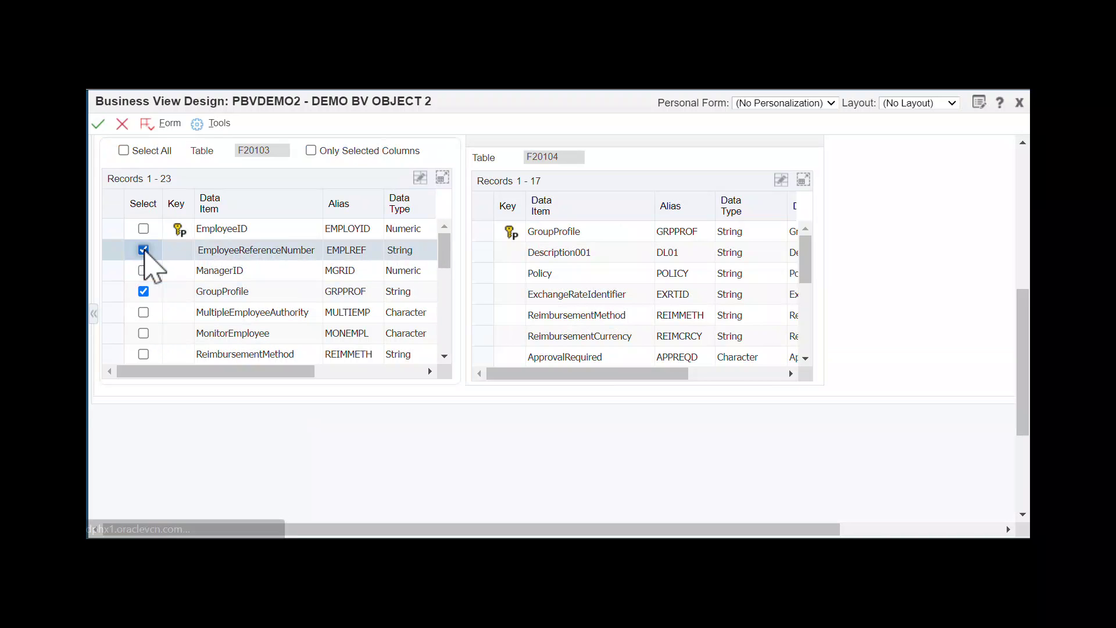
pyautogui.scroll(-1, 226, 305)
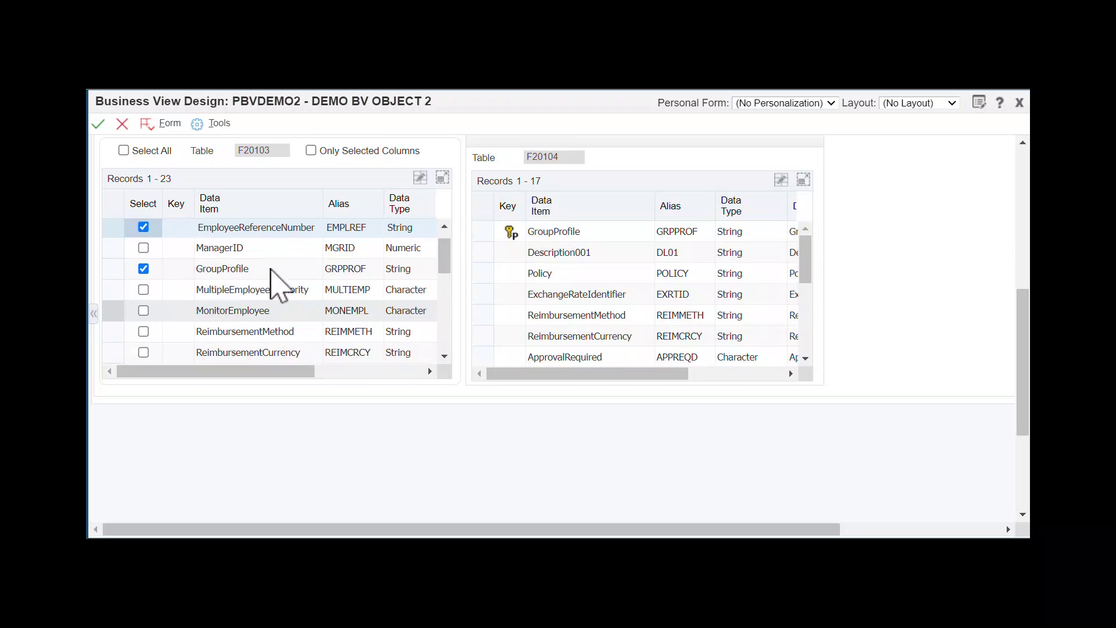
pyautogui.scroll(1, 287, 261)
pyautogui.click(310, 239)
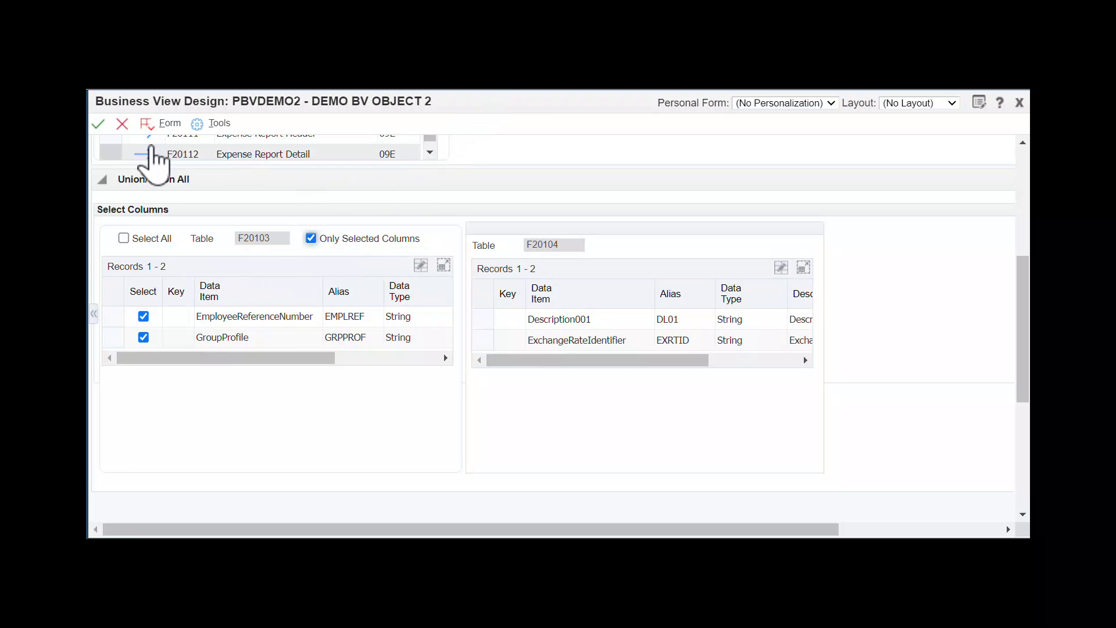
pyautogui.scroll(3, 170, 229)
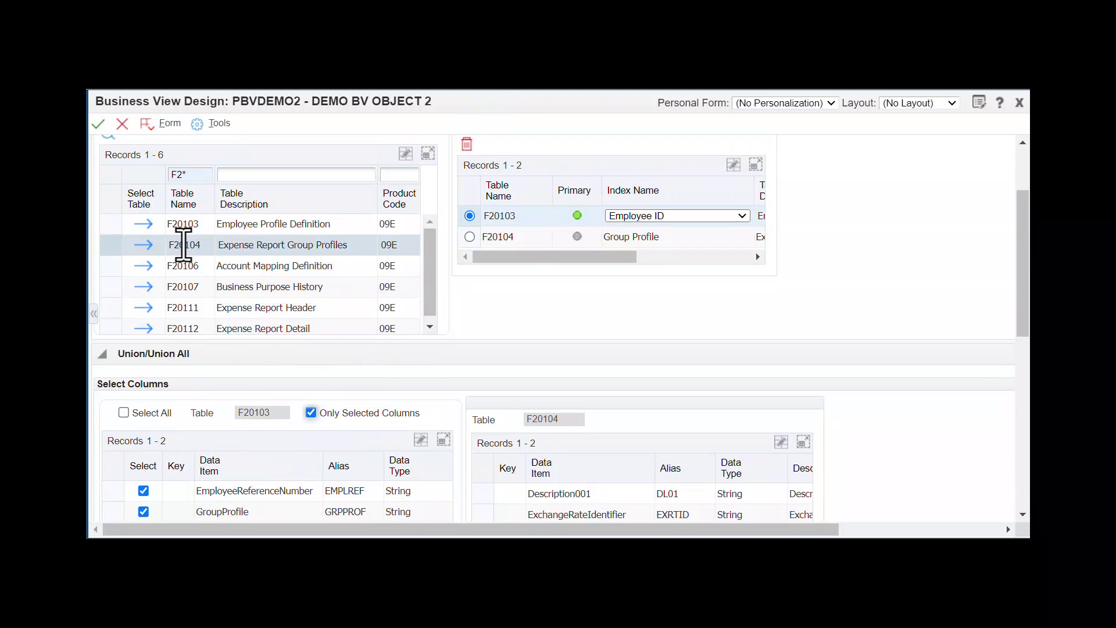